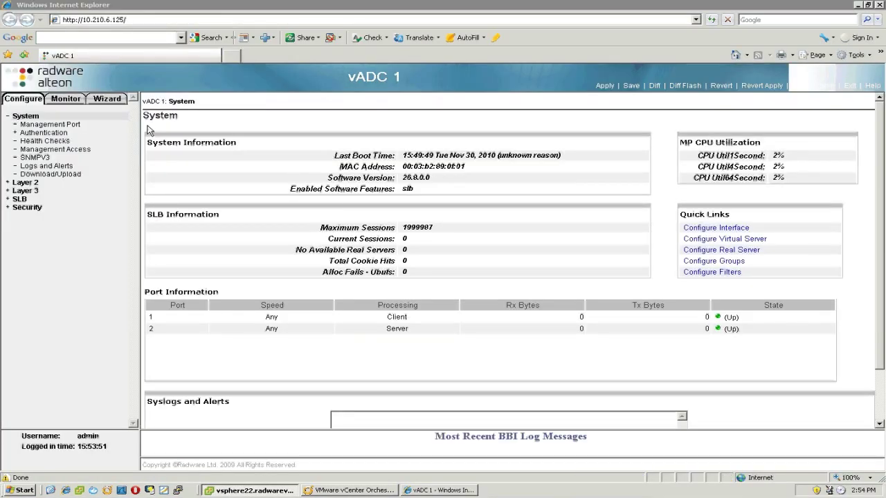
Step: Check vADC 1's SLB virtual server 10.4.1.158, then bring up its Real Servers list
{"action": "left_click", "coordinate": [16, 200]}
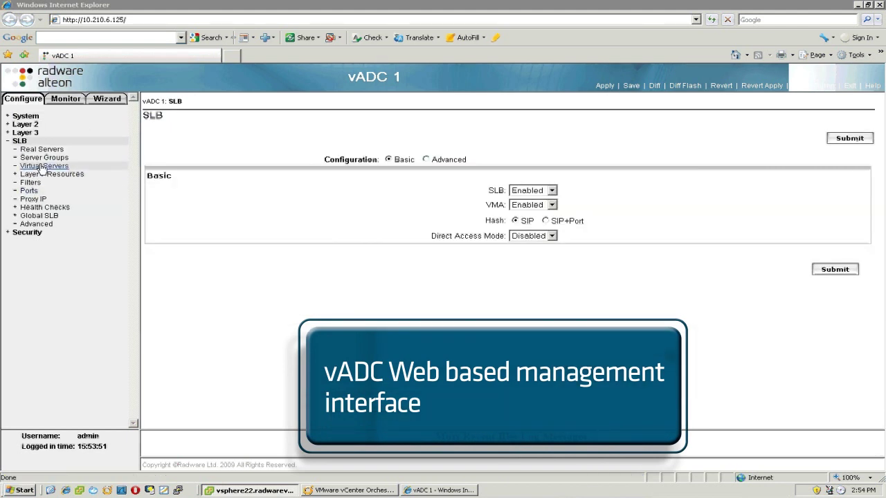
{"action": "left_click", "coordinate": [42, 167]}
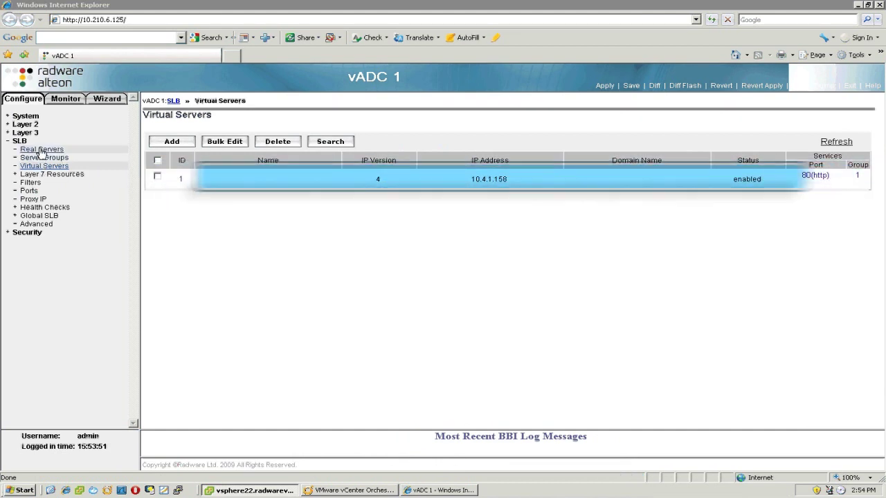
{"action": "left_click", "coordinate": [41, 150]}
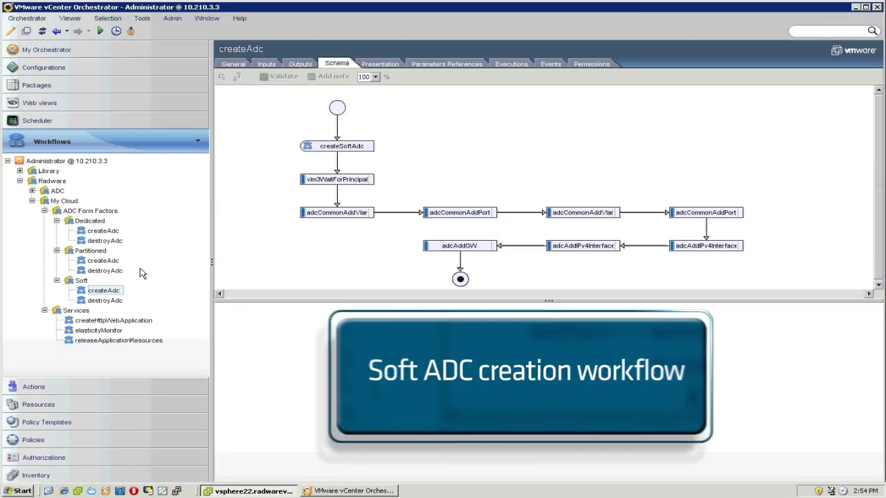
Step: Run the Soft createAdc workflow and follow its createSoftAdc schema steps
{"action": "right_click", "coordinate": [111, 292]}
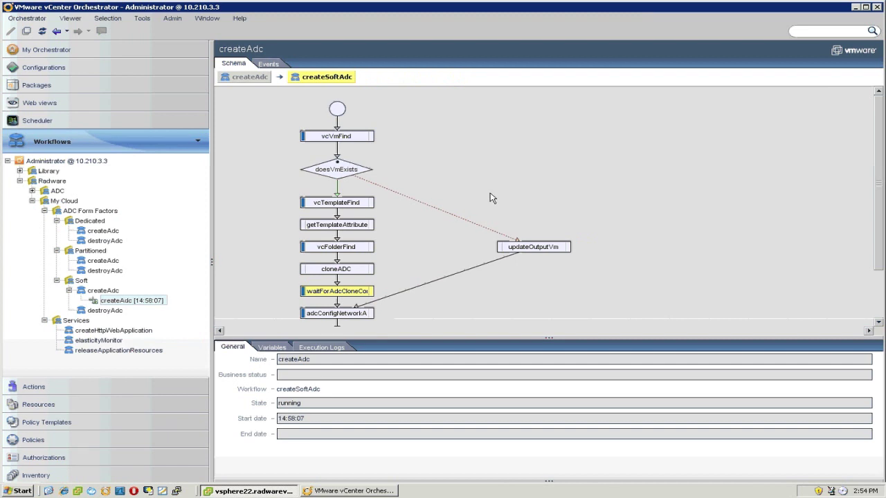
{"action": "scroll", "coordinate": [877, 176], "scroll_direction": "down", "scroll_amount": 4}
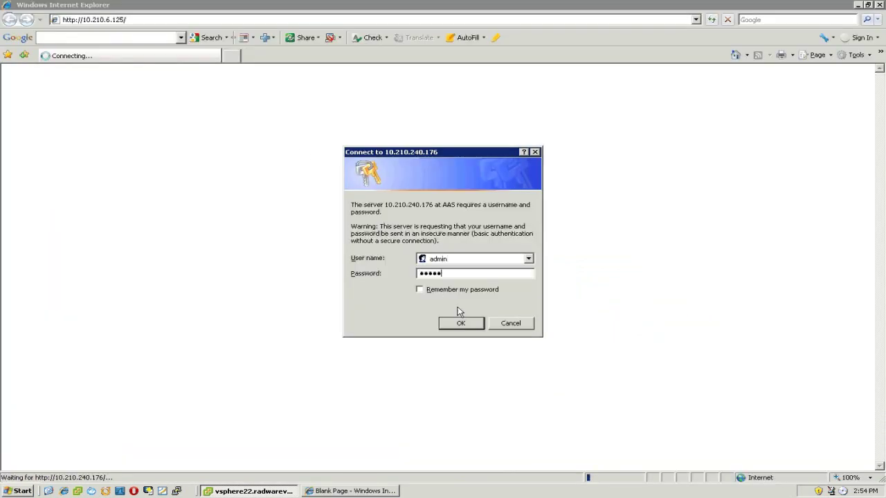
Step: Log in to the soft ADC at 10.210.240.176 and review its real servers, server groups and virtual servers
{"action": "left_click", "coordinate": [469, 325]}
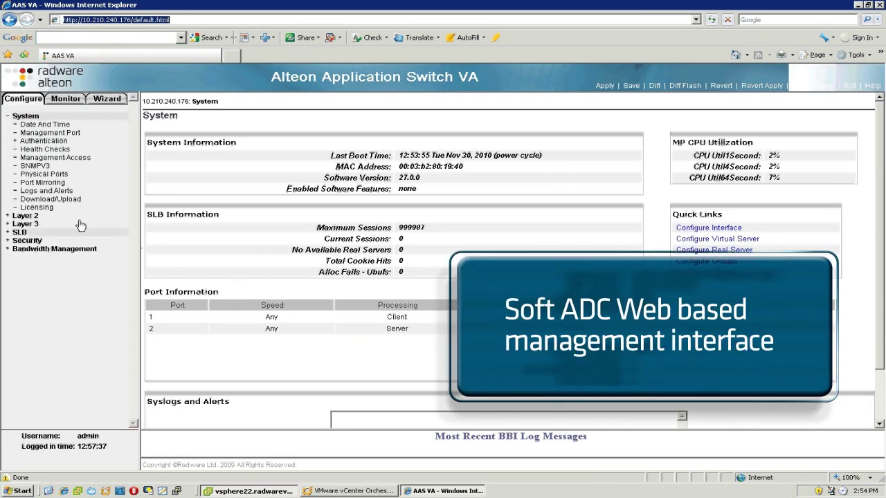
{"action": "left_click", "coordinate": [11, 233]}
{"action": "left_click", "coordinate": [38, 150]}
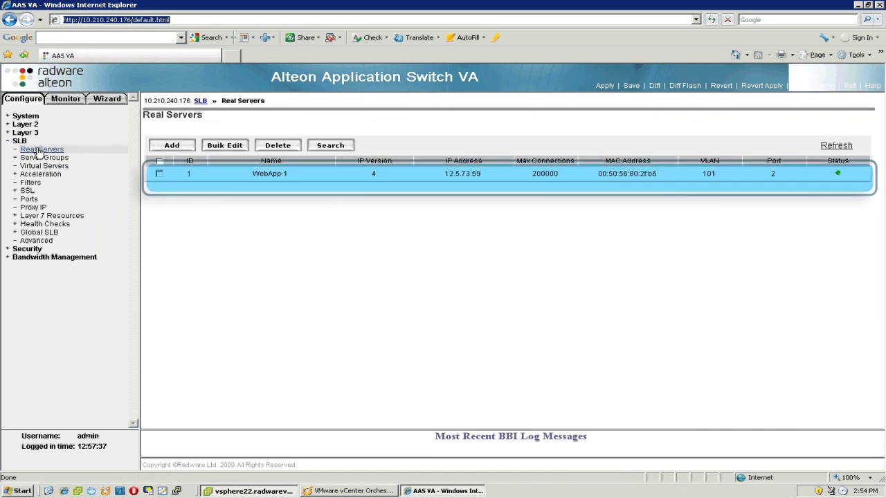
{"action": "left_click", "coordinate": [40, 158]}
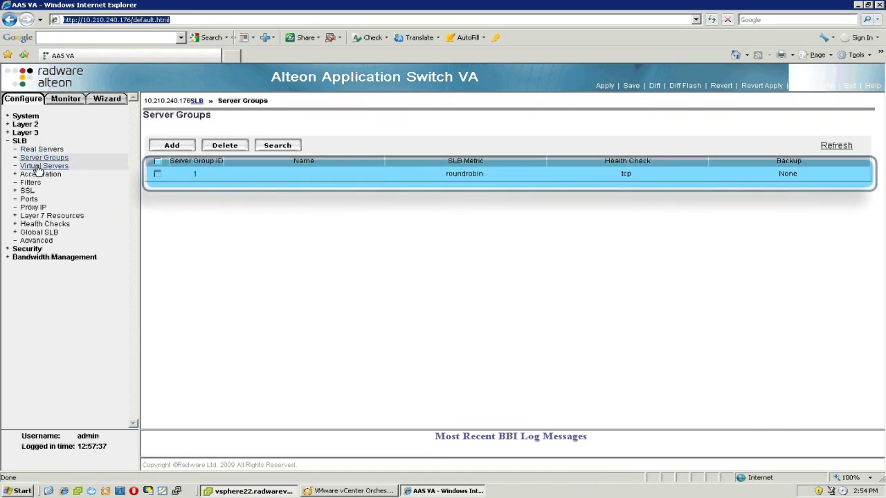
{"action": "left_click", "coordinate": [40, 166]}
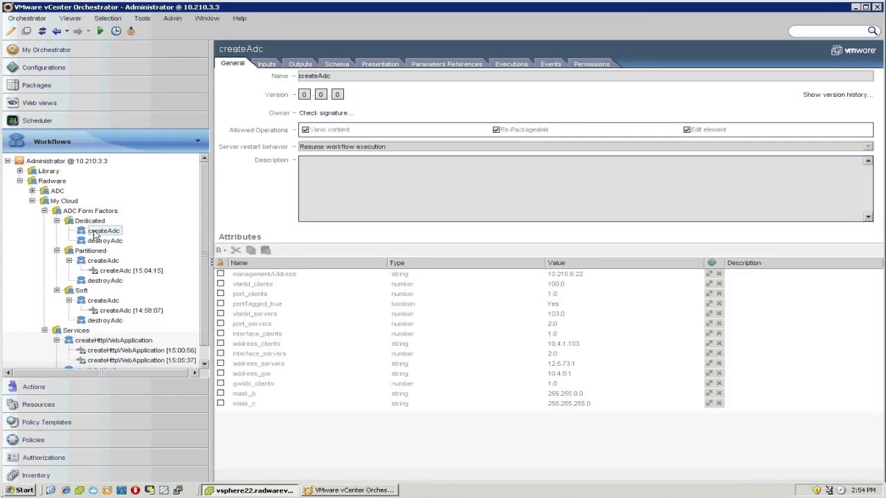
Step: Execute the Dedicated createAdc workflow and scroll through the createHttpWebApplication run's schema
{"action": "right_click", "coordinate": [97, 232]}
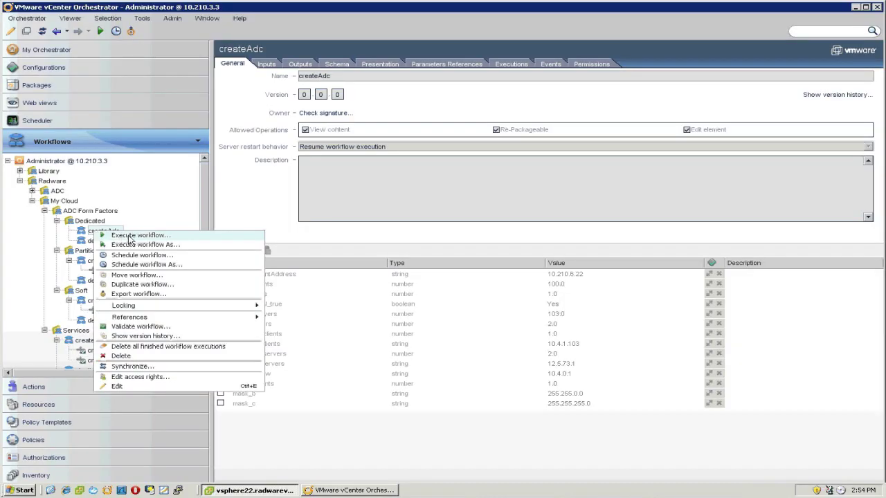
{"action": "left_click", "coordinate": [128, 236]}
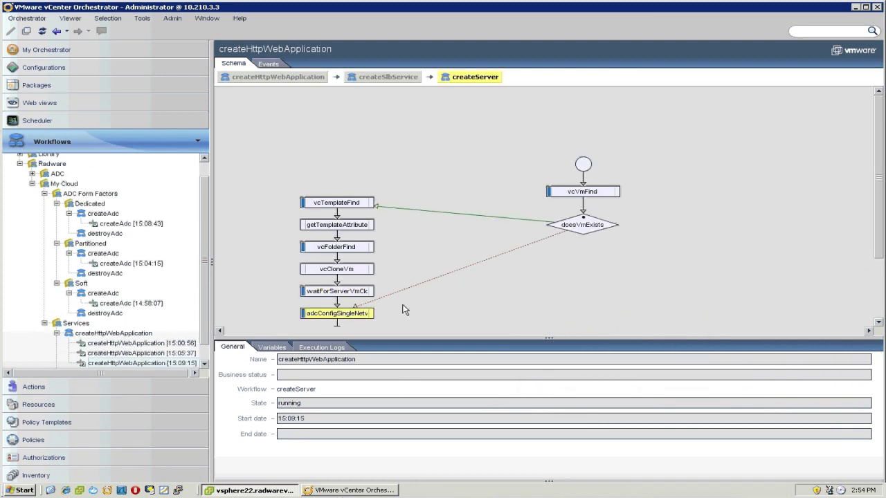
{"action": "left_click_drag", "start_coordinate": [879, 246], "coordinate": [879, 308]}
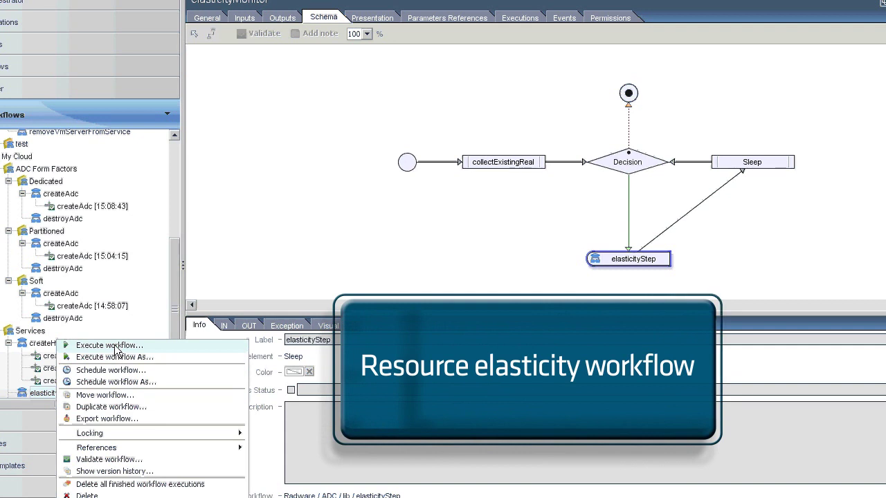
Step: Run elasticityMonitor with vmDirectoryPath Hardware.ADC and networkName Alteon.hardware.server.network, then enter the ADC login user
{"action": "left_click", "coordinate": [111, 346]}
{"action": "left_click", "coordinate": [686, 226]}
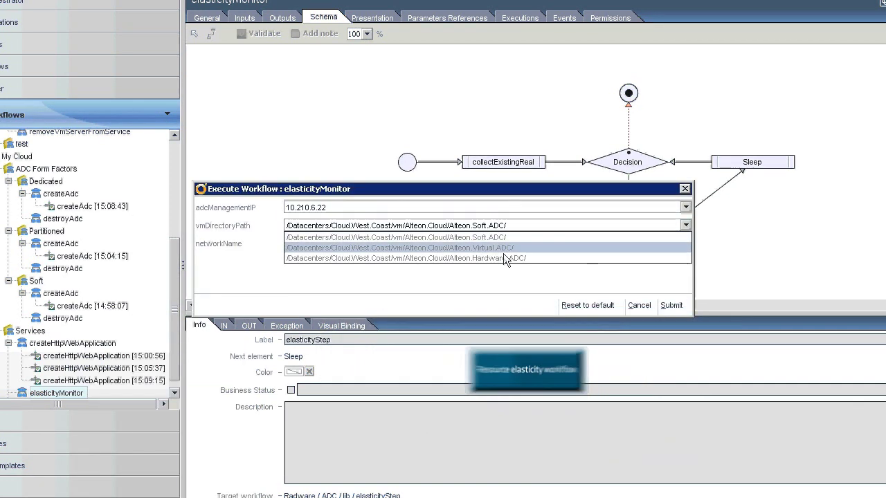
{"action": "left_click", "coordinate": [486, 257]}
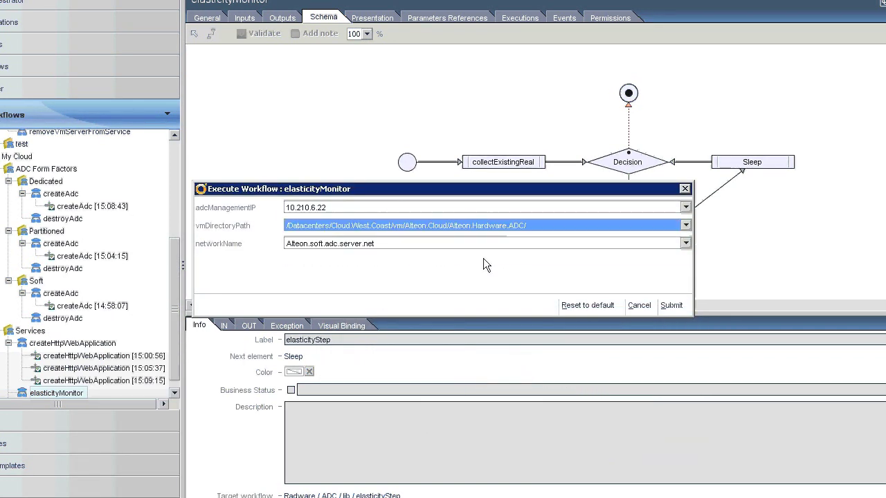
{"action": "left_click", "coordinate": [685, 244]}
{"action": "left_click", "coordinate": [381, 276]}
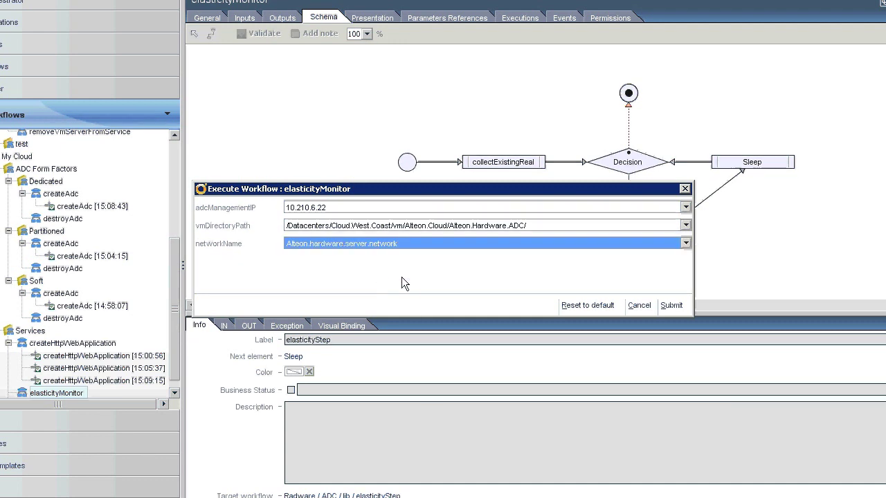
{"action": "left_click", "coordinate": [670, 305]}
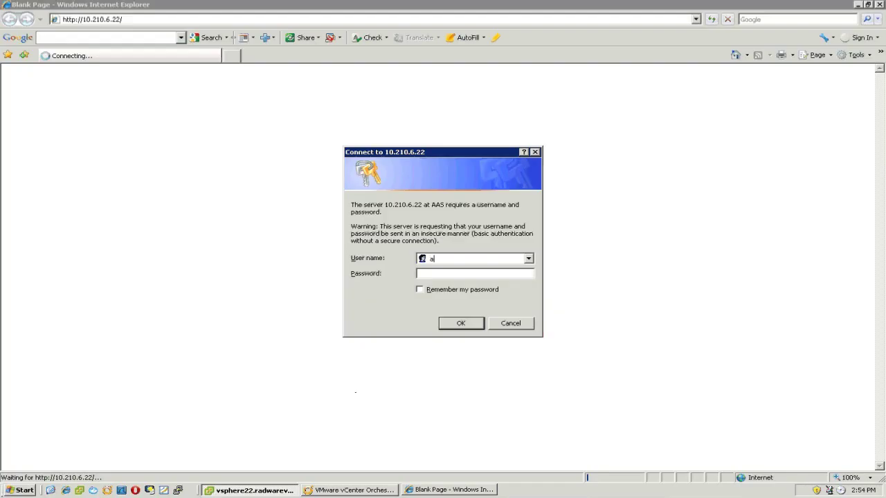
{"action": "type", "text": "dmin"}
Step: Log in to the Alteon 4408 at 10.210.6.22 and view its virtual server 10.4.1.159
{"action": "left_click", "coordinate": [461, 323]}
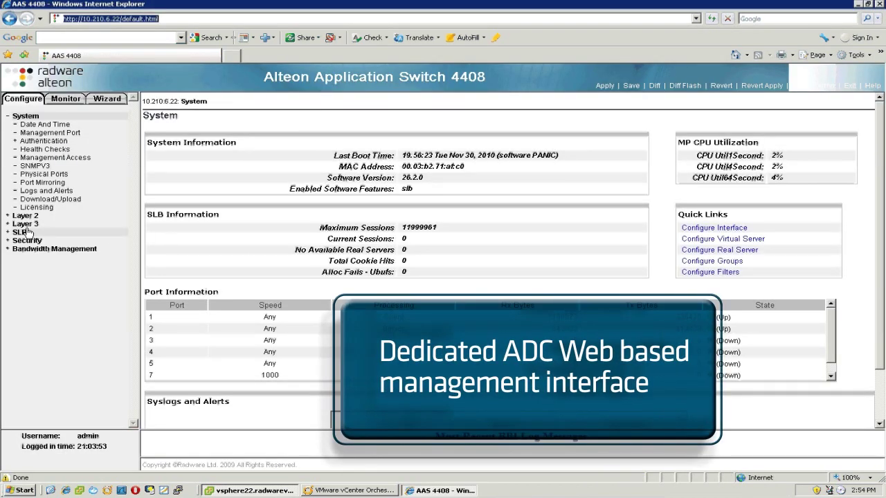
{"action": "left_click", "coordinate": [21, 233]}
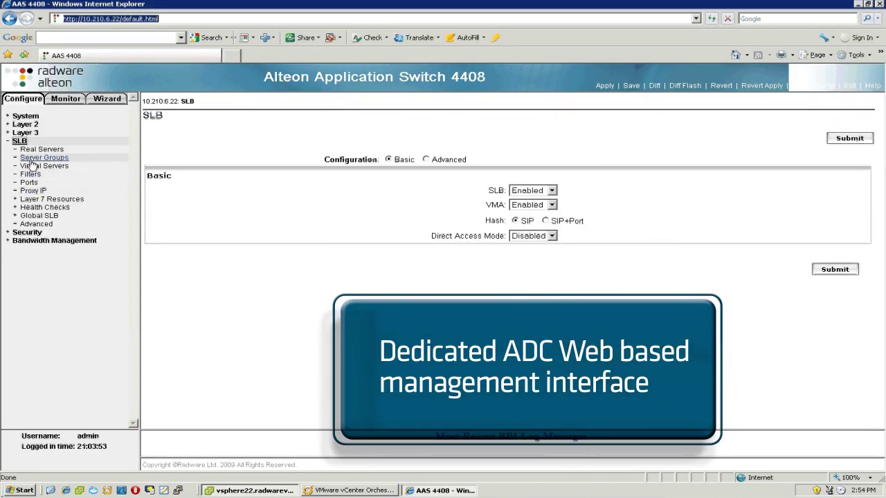
{"action": "left_click", "coordinate": [33, 167]}
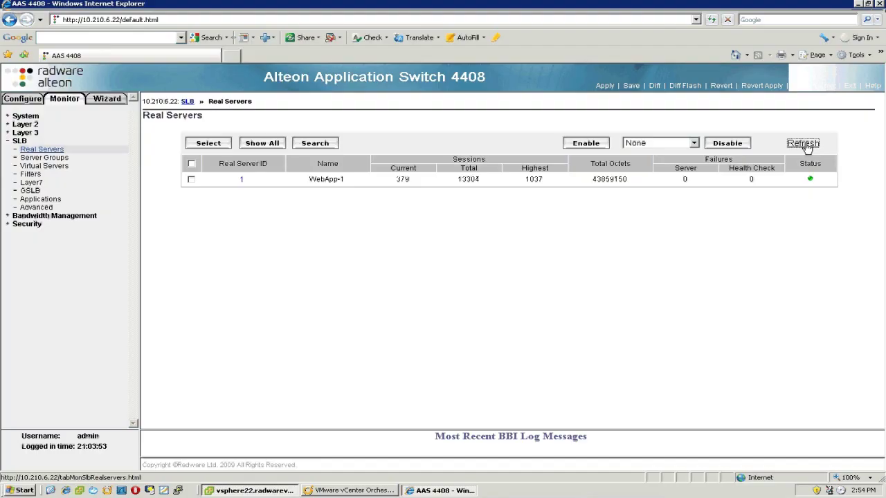
Step: Refresh the real server statistics until WebApp-2 shows traffic, splitting sessions 2178 and 2177
{"action": "left_click", "coordinate": [803, 143]}
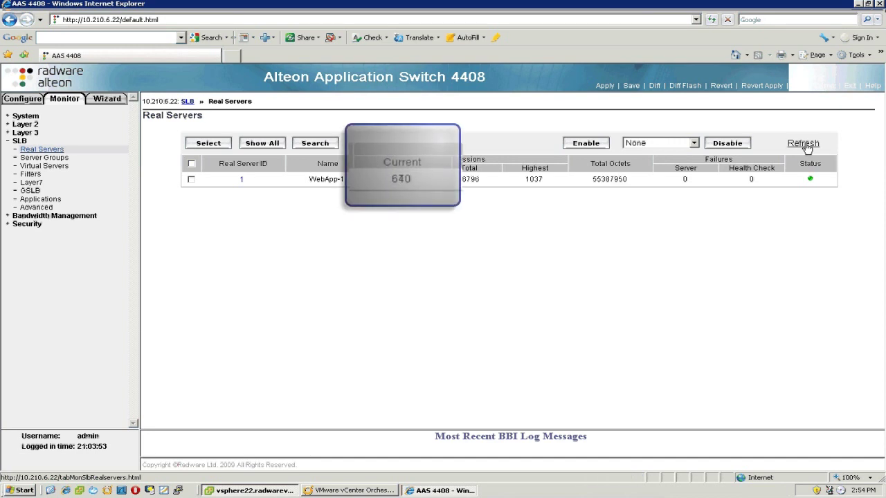
{"action": "left_click", "coordinate": [804, 144]}
{"action": "left_click", "coordinate": [804, 144]}
{"action": "left_click", "coordinate": [804, 144]}
{"action": "left_click", "coordinate": [810, 143]}
{"action": "left_click", "coordinate": [807, 144]}
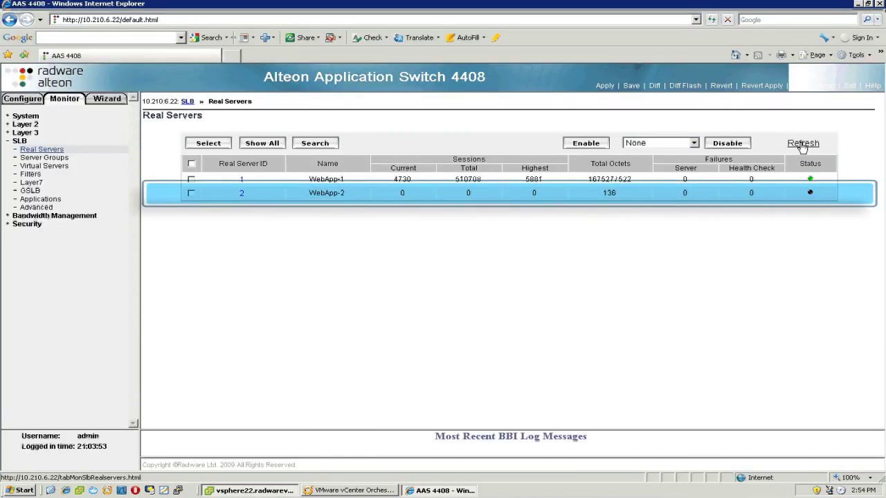
{"action": "left_click", "coordinate": [803, 144]}
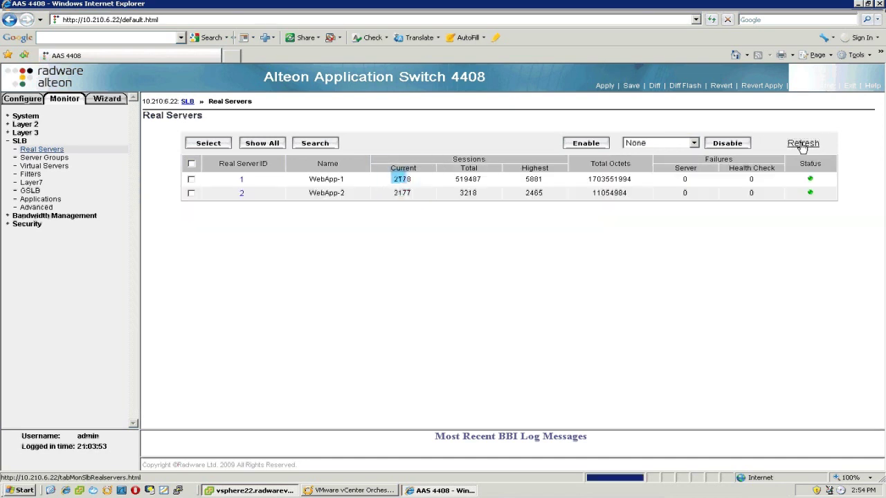